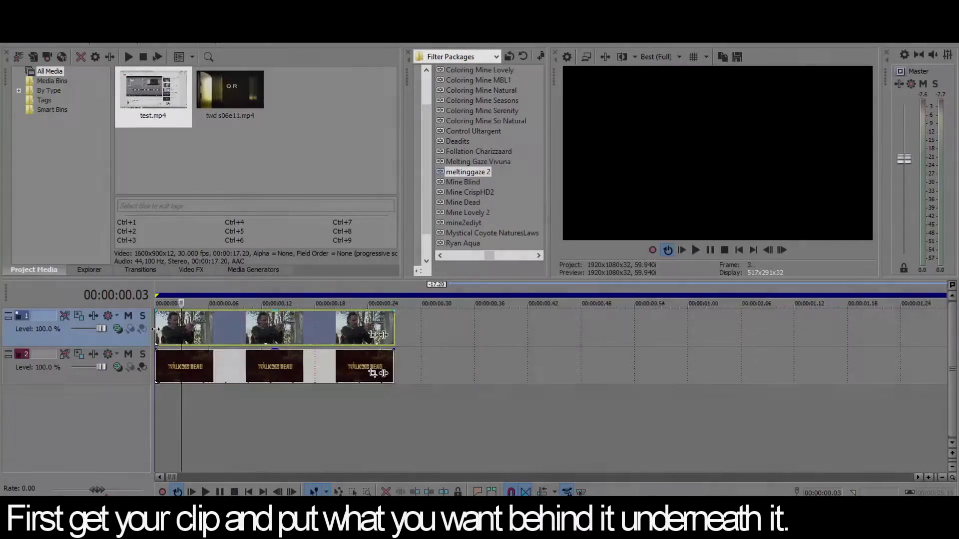
pyautogui.scroll(-5, 158, 333)
# - Zoom the character clip in slightly, matching its crop frame to the output aspect
pyautogui.click(159, 329)
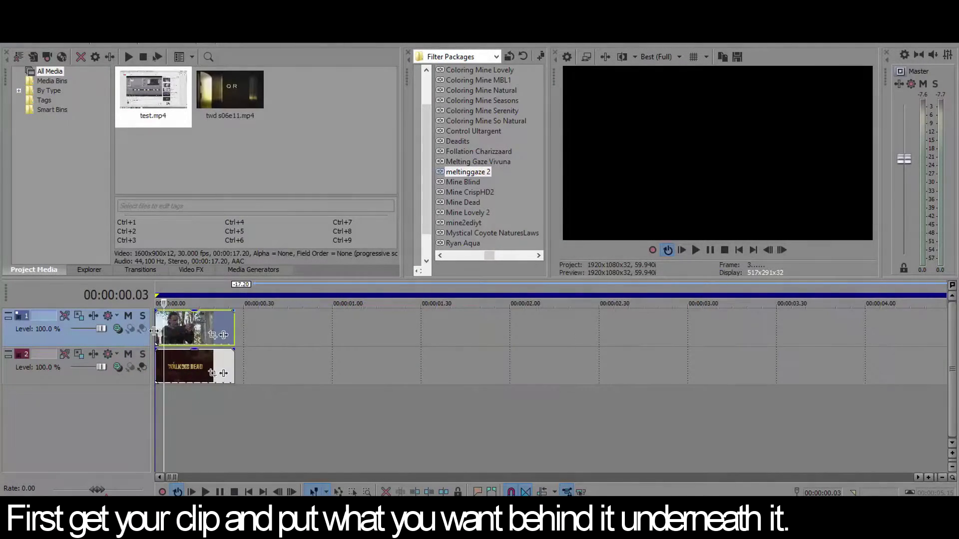
pyautogui.press('Home')
pyautogui.scroll(2, 210, 338)
pyautogui.scroll(5, 211, 338)
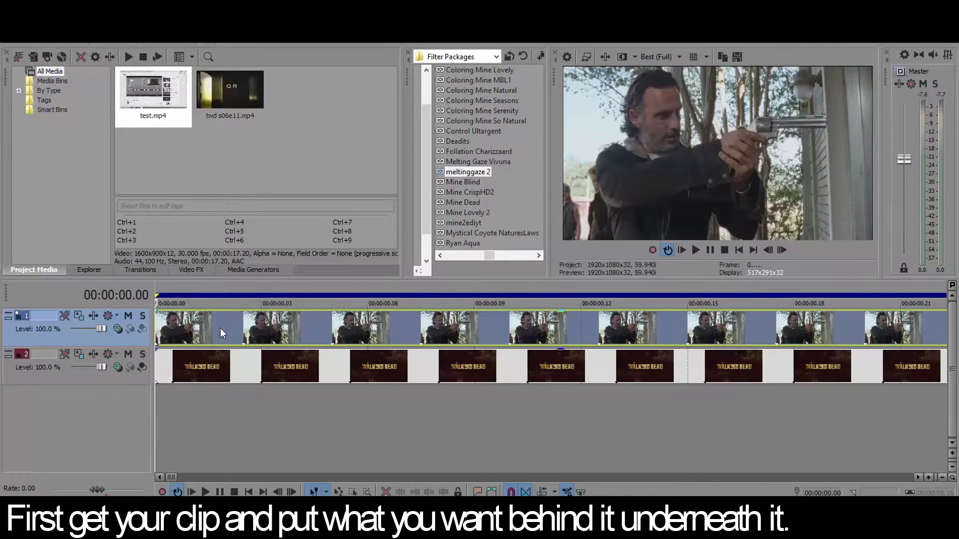
pyautogui.scroll(-1, 456, 347)
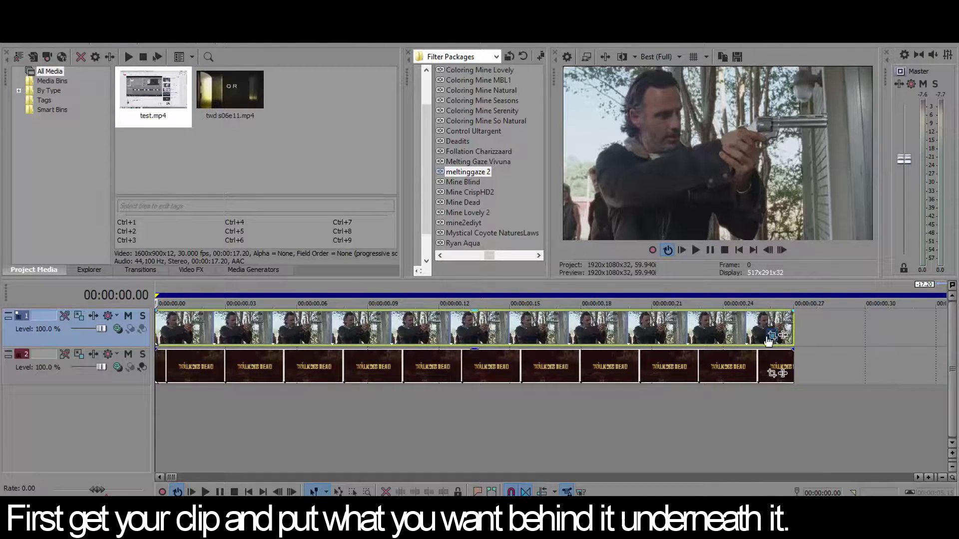
pyautogui.click(772, 335)
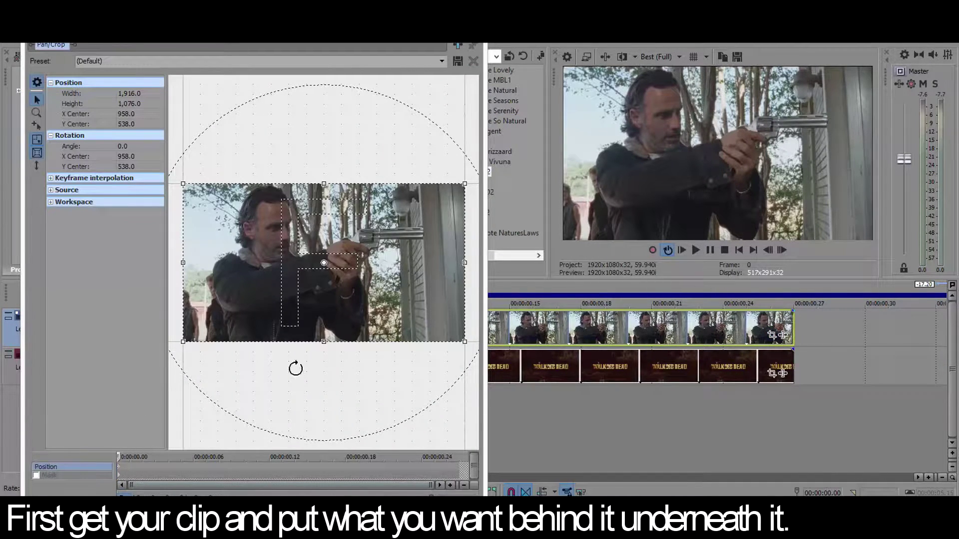
pyautogui.moveTo(465, 184); pyautogui.dragTo(462, 188)
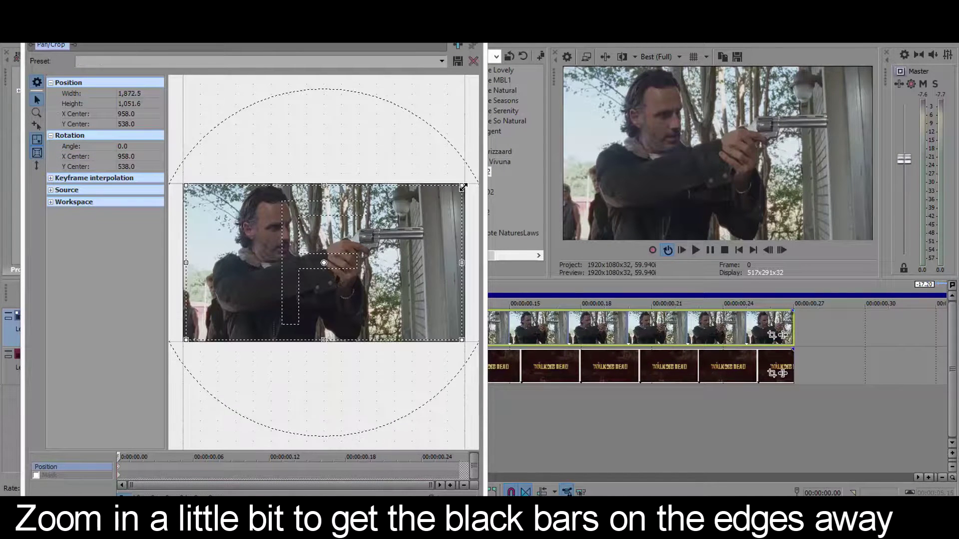
pyautogui.rightClick(432, 215)
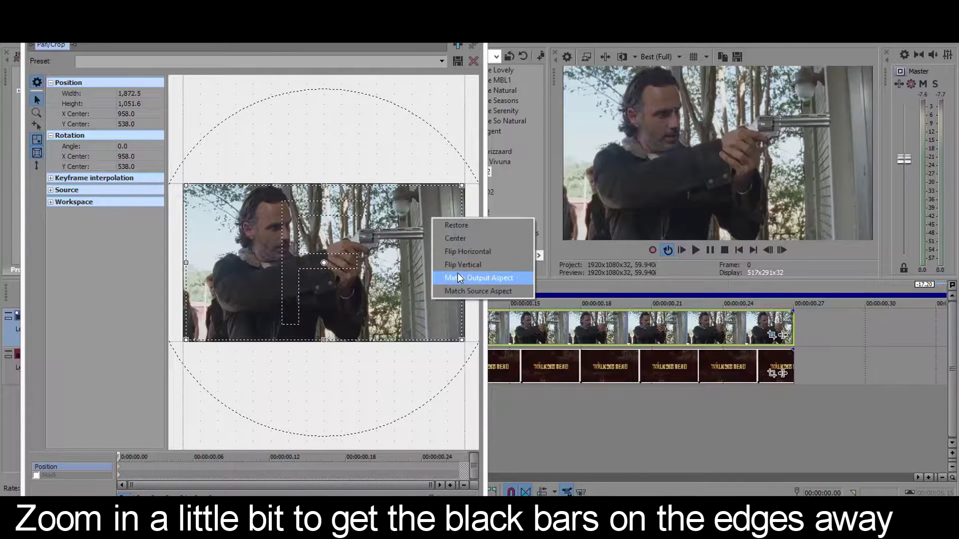
pyautogui.click(458, 273)
pyautogui.click(480, 46)
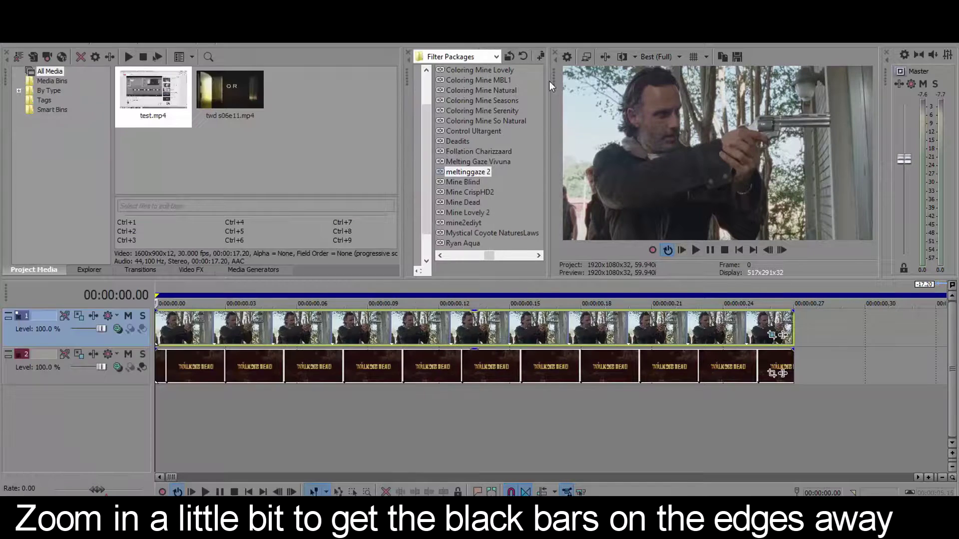
# - Match the Walking Dead background's crop frame to the output aspect to hide black bars
pyautogui.click(772, 377)
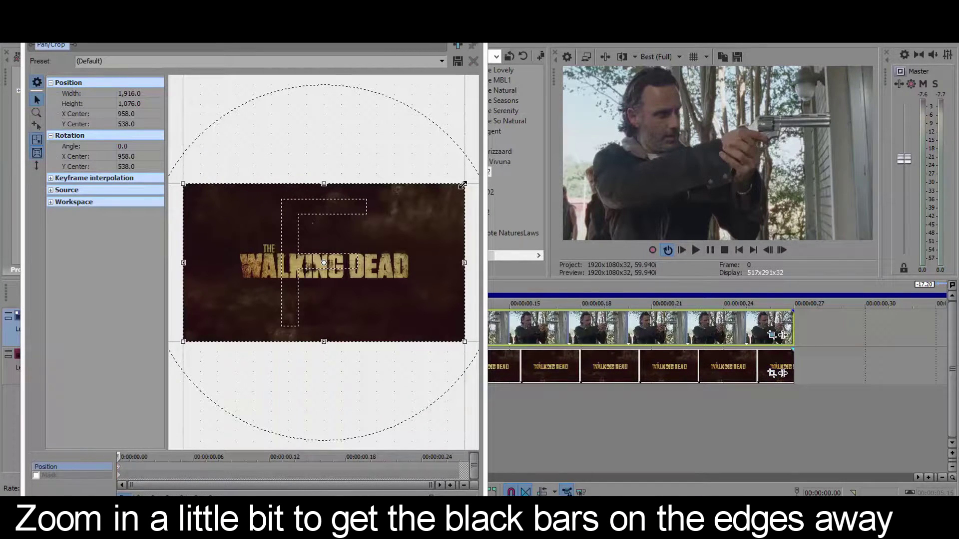
pyautogui.rightClick(461, 187)
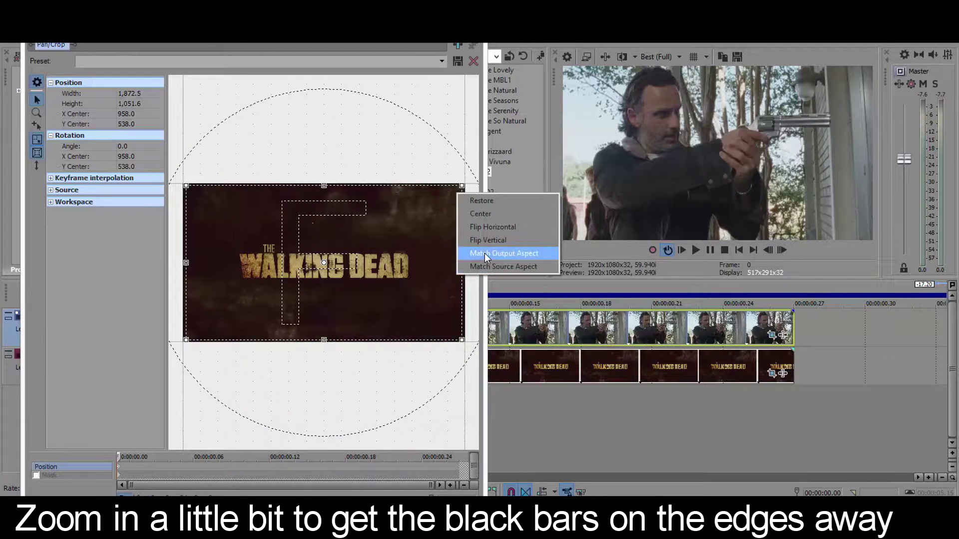
pyautogui.click(485, 254)
pyautogui.click(479, 46)
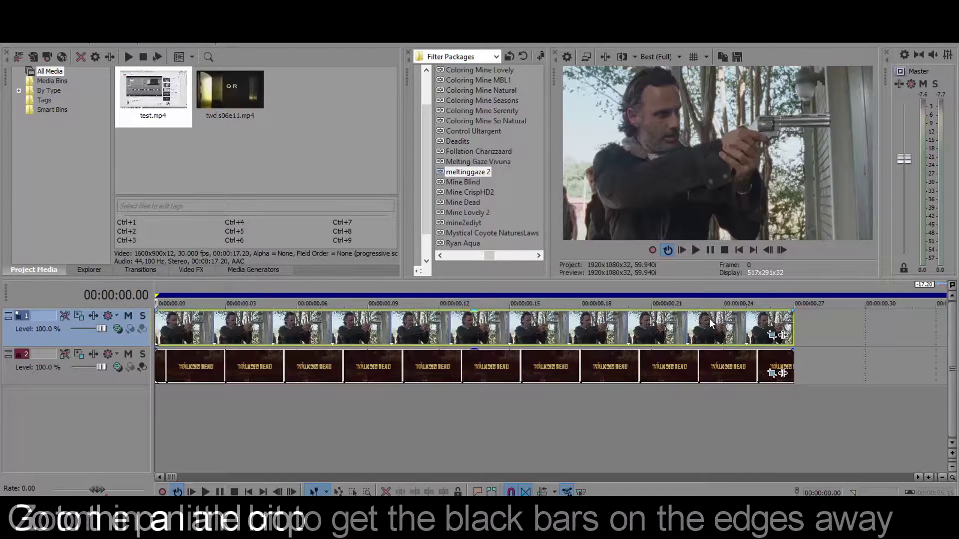
pyautogui.click(780, 335)
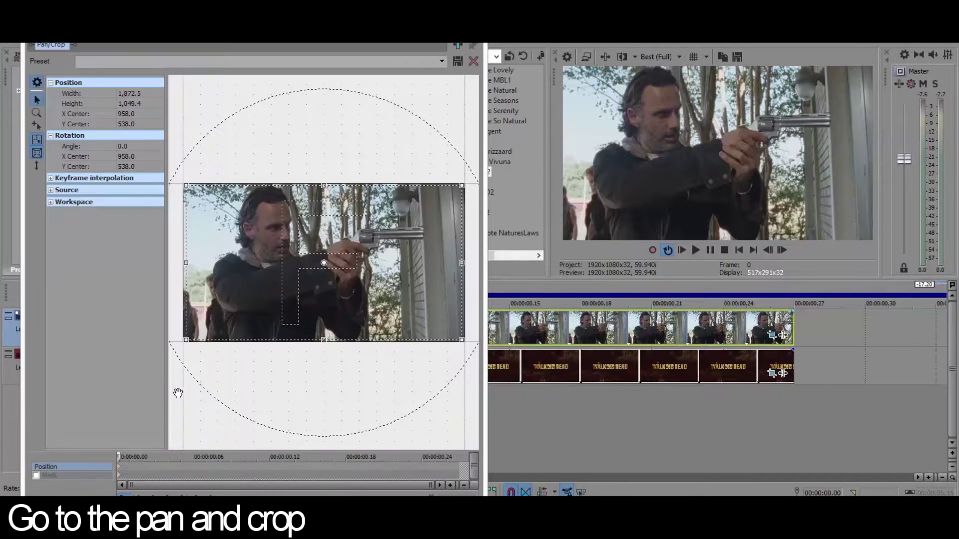
# - Enable Mask on the character clip and select the Anchor Creation tool
pyautogui.click(36, 475)
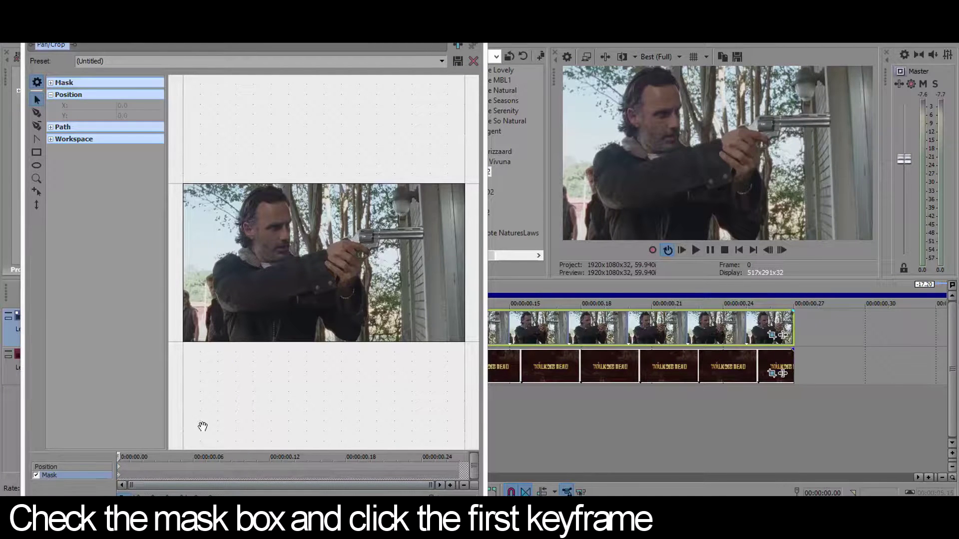
pyautogui.scroll(2, 235, 364)
pyautogui.scroll(2, 235, 364)
pyautogui.scroll(1, 242, 413)
pyautogui.scroll(2, 310, 414)
pyautogui.scroll(1, 304, 410)
pyautogui.scroll(2, 251, 407)
pyautogui.scroll(2, 353, 299)
pyautogui.scroll(2, 368, 306)
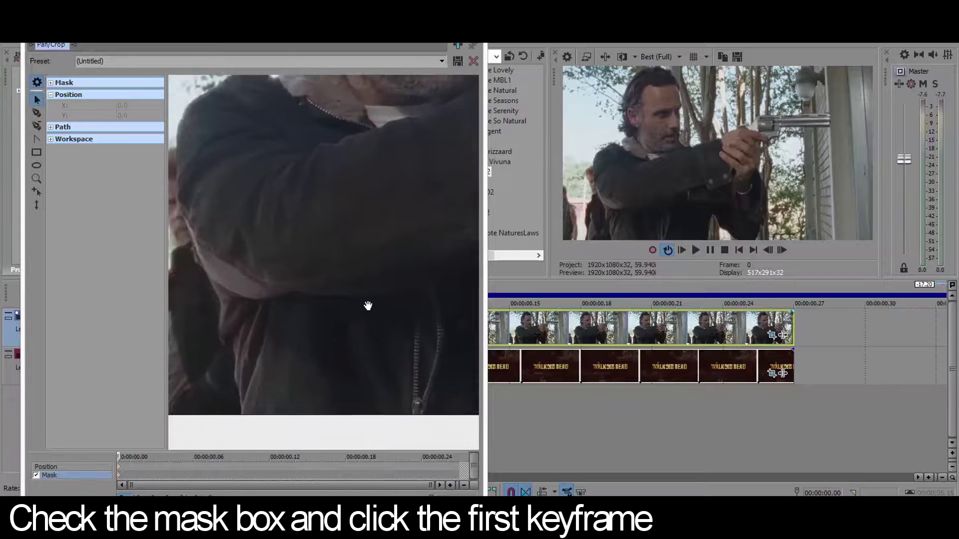
pyautogui.scroll(2, 368, 307)
pyautogui.scroll(1, 365, 331)
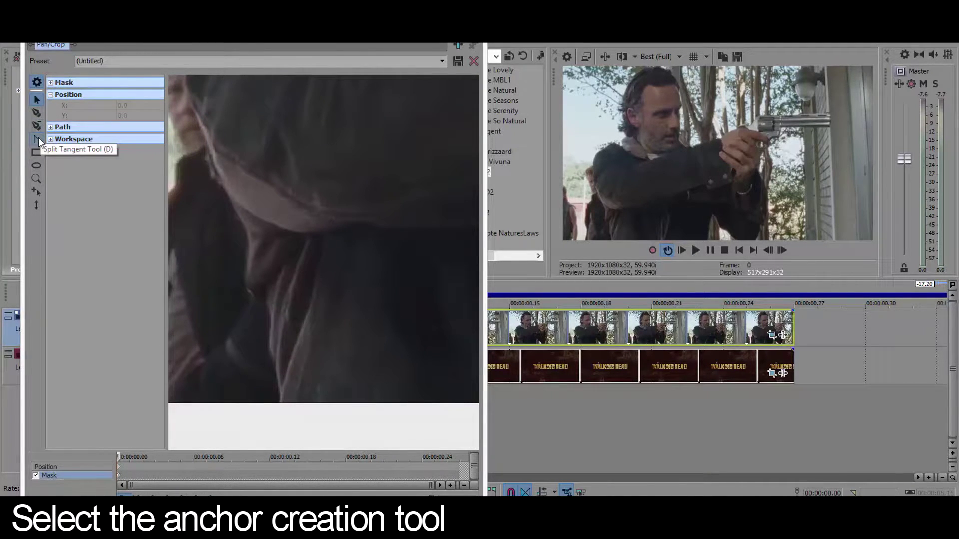
pyautogui.click(40, 112)
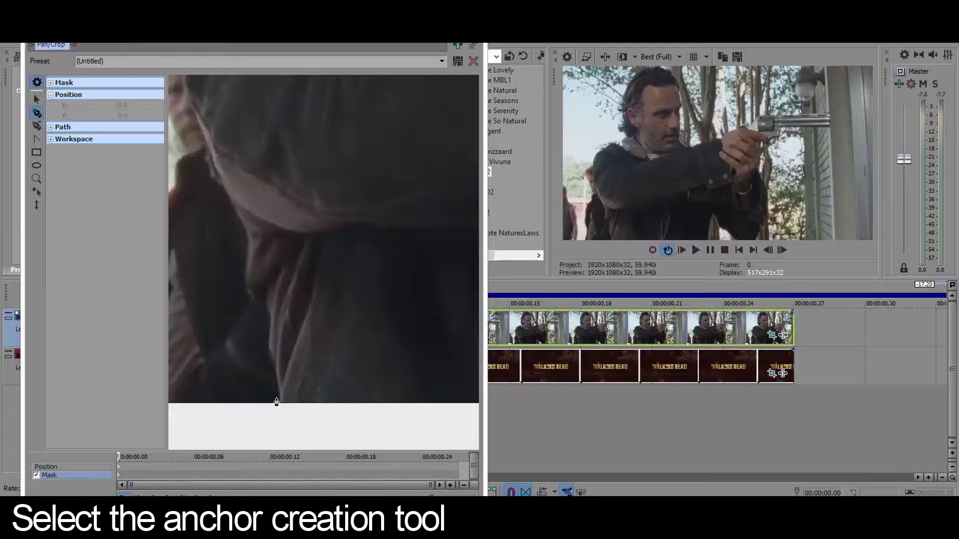
# - Trace the mask outline up the jacket edge and along the character's head
pyautogui.moveTo(277, 402)
pyautogui.mouseDown()
pyautogui.moveTo(230, 207)
pyautogui.moveTo(208, 171)
pyautogui.moveTo(188, 102)
pyautogui.mouseUp()
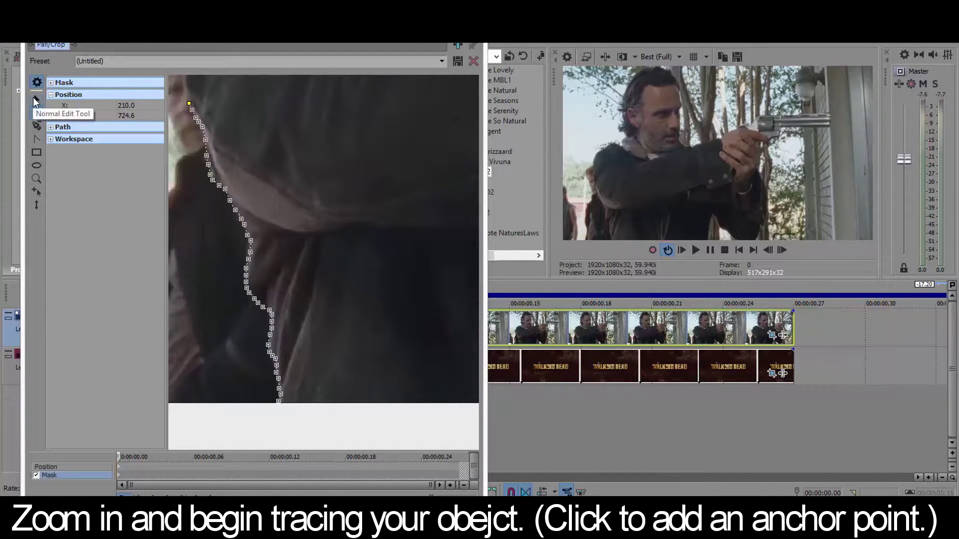
pyautogui.moveTo(277, 204)
pyautogui.mouseDown()
pyautogui.moveTo(284, 162)
pyautogui.moveTo(352, 86)
pyautogui.mouseUp()
pyautogui.moveTo(275, 278)
pyautogui.mouseDown()
pyautogui.moveTo(257, 241)
pyautogui.moveTo(337, 238)
pyautogui.moveTo(380, 165)
pyautogui.moveTo(332, 136)
pyautogui.mouseUp()
pyautogui.click(323, 79)
pyautogui.click(36, 99)
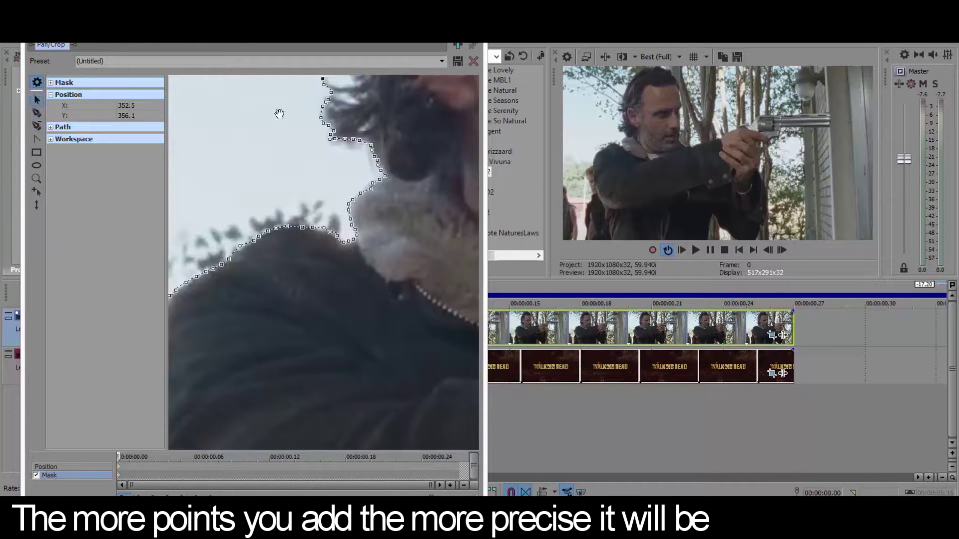
pyautogui.scroll(5, 196, 114)
# - Place dense anchor points up the hair edge beside the ear, then stop adding points
pyautogui.click(36, 112)
pyautogui.click(288, 223)
pyautogui.click(334, 224)
pyautogui.click(308, 183)
pyautogui.click(342, 202)
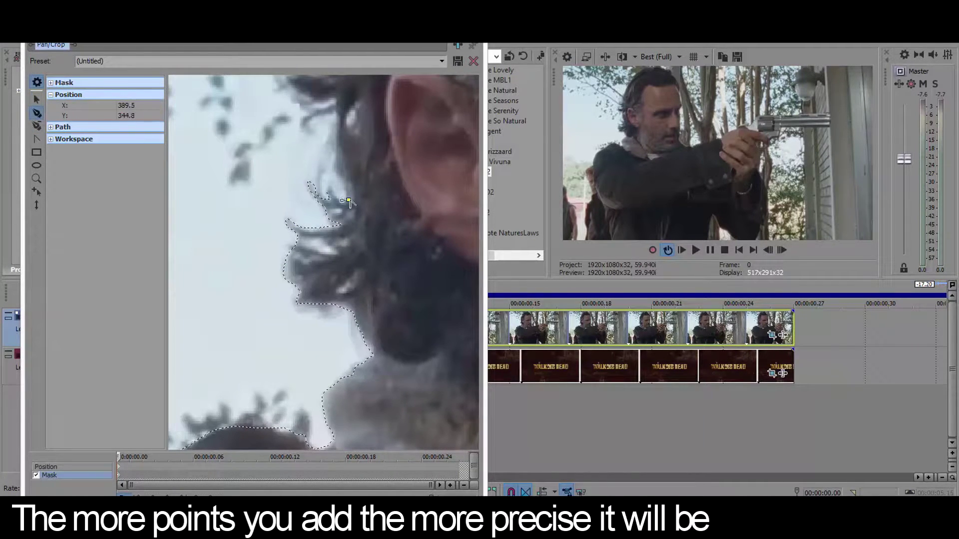
pyautogui.click(354, 192)
pyautogui.click(353, 182)
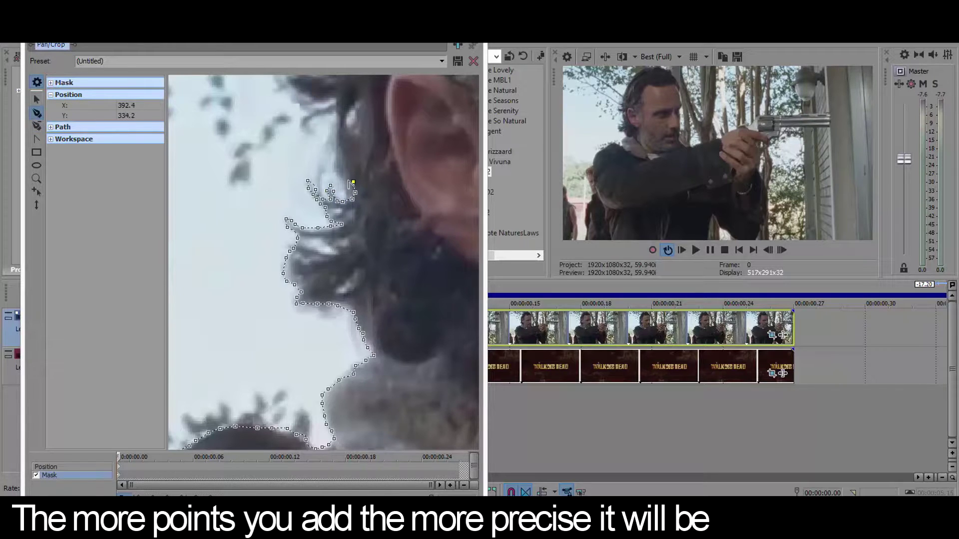
pyautogui.click(335, 167)
pyautogui.click(336, 143)
pyautogui.click(337, 118)
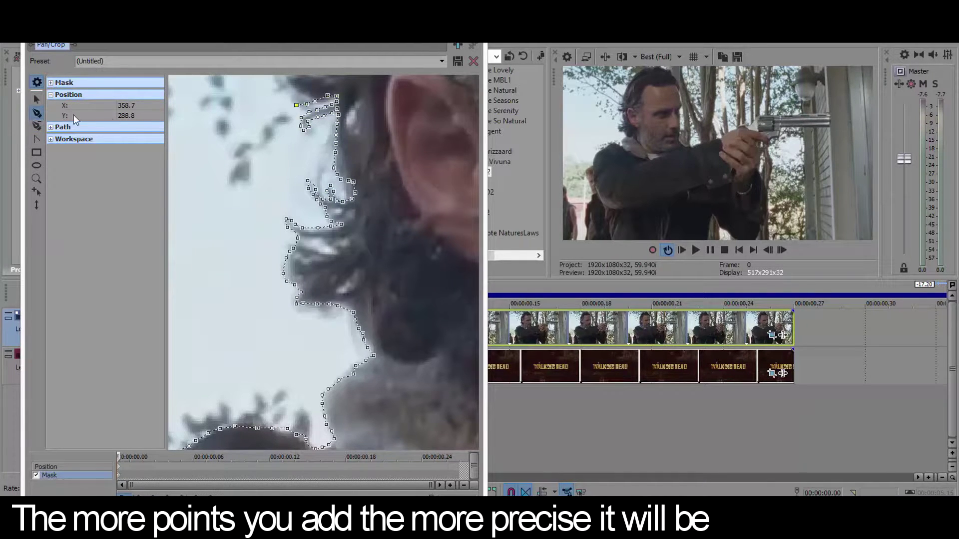
pyautogui.scroll(2, 309, 113)
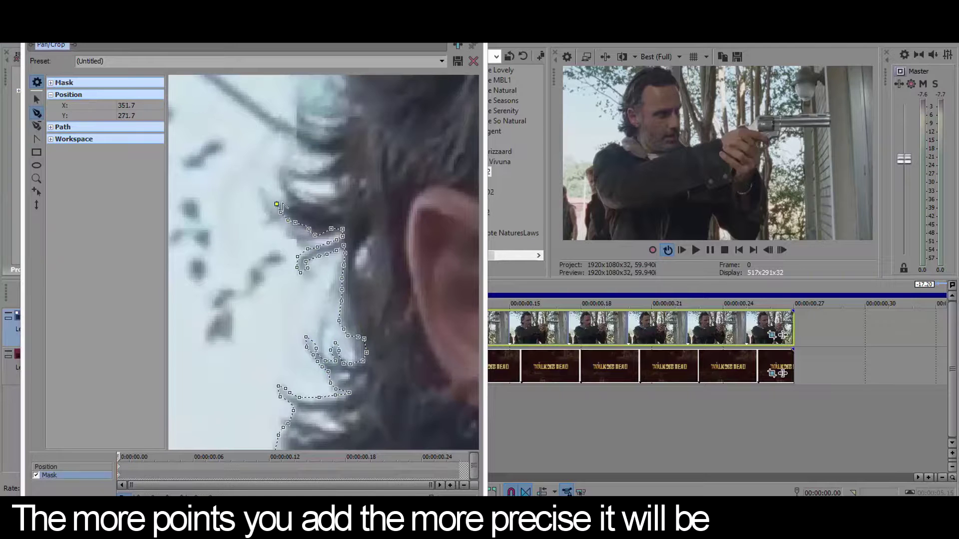
pyautogui.press('Escape')
pyautogui.scroll(-2, 258, 259)
pyautogui.scroll(2, 259, 258)
# - Extend the mask down the hair and around the revolver barrel tip, undoing a misplaced point
pyautogui.click(298, 251)
pyautogui.press('d')
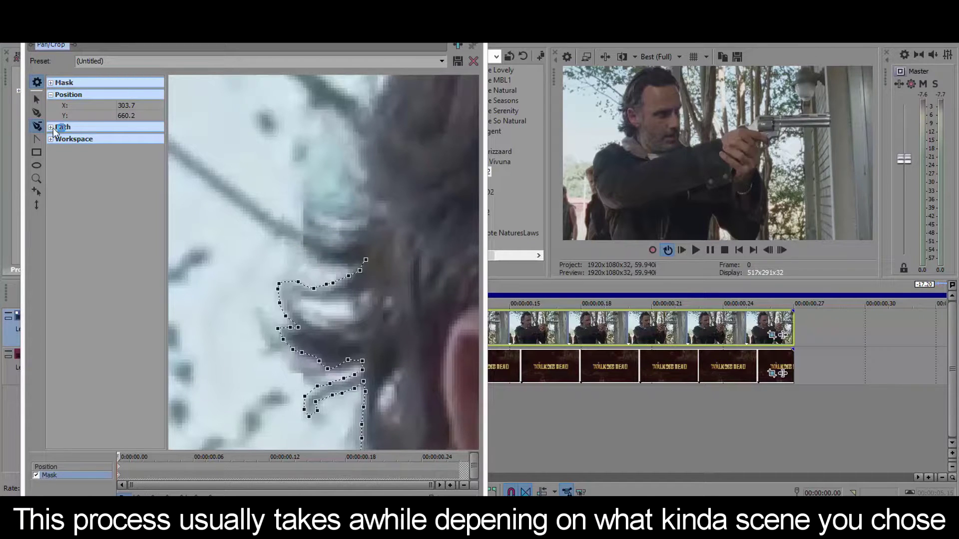
pyautogui.click(36, 113)
pyautogui.moveTo(328, 311); pyautogui.dragTo(236, 328)
pyautogui.click(207, 267)
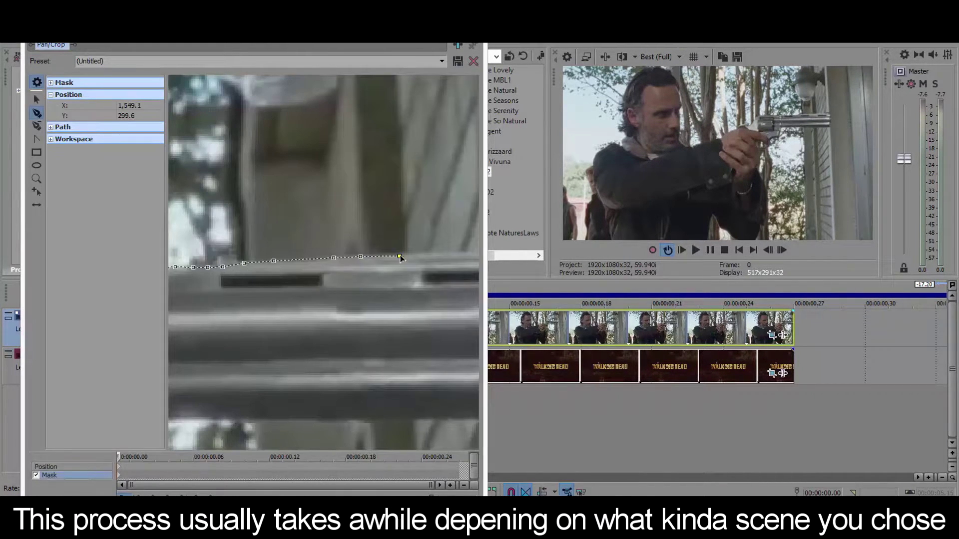
pyautogui.click(303, 246)
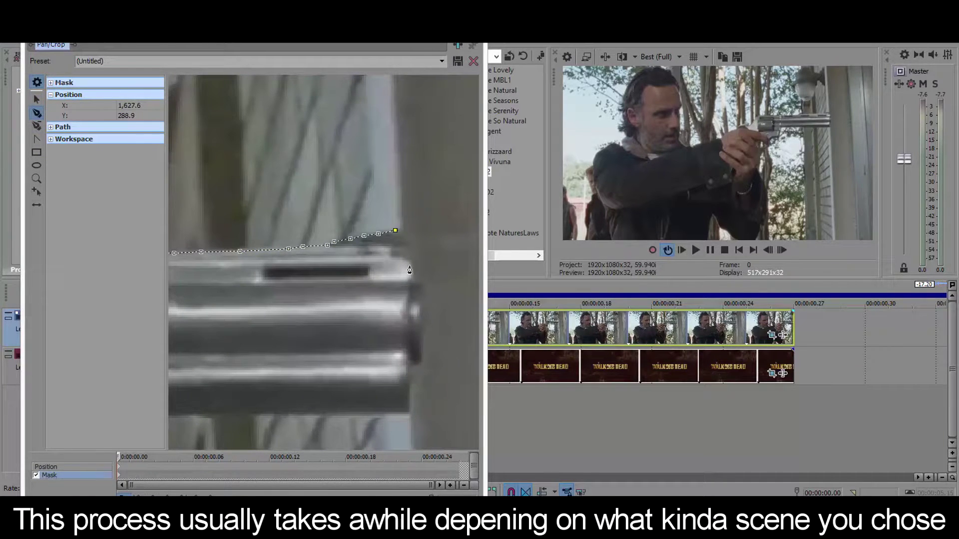
pyautogui.hotkey('ctrl', 'z')
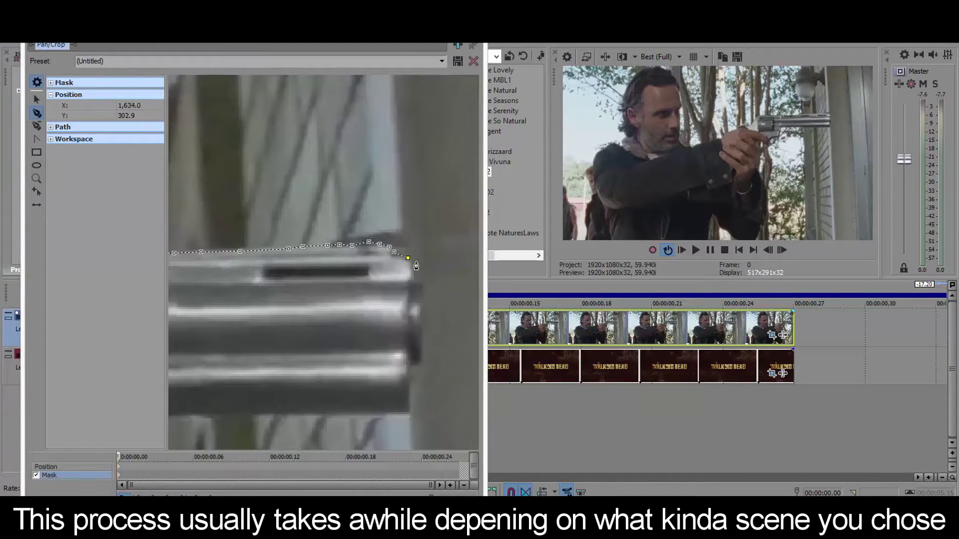
pyautogui.moveTo(380, 246); pyautogui.dragTo(416, 367)
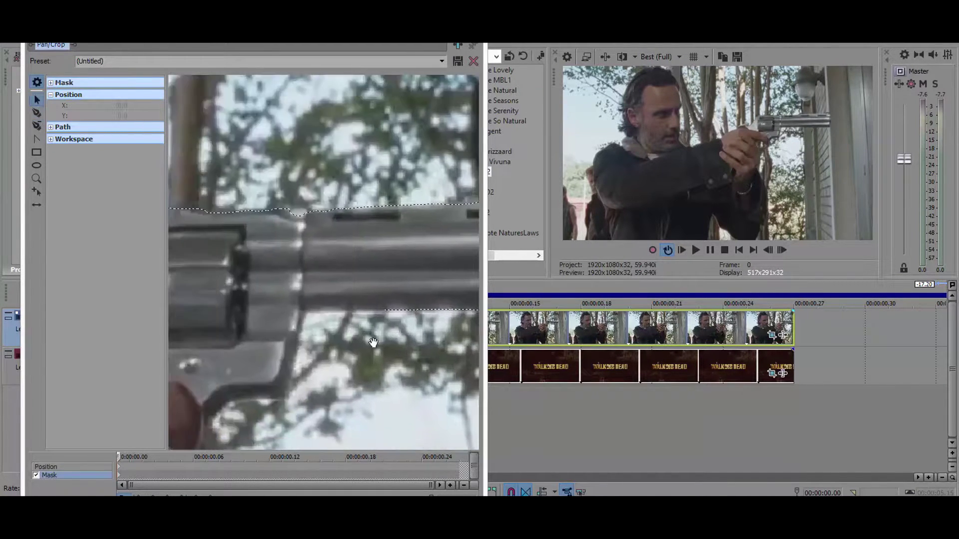
# - Add a point along the revolver cylinder and close the mask at its first anchor
pyautogui.click(385, 309)
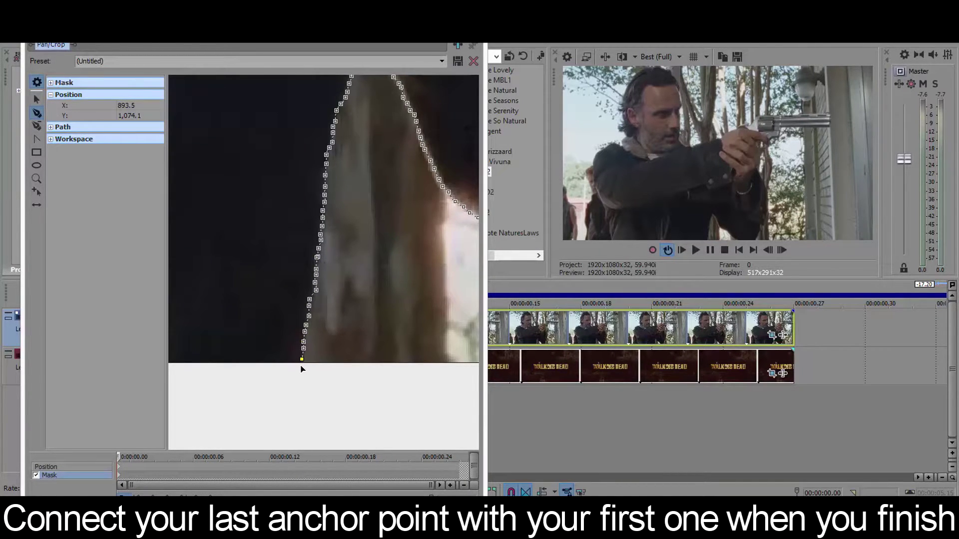
pyautogui.scroll(-5, 307, 384)
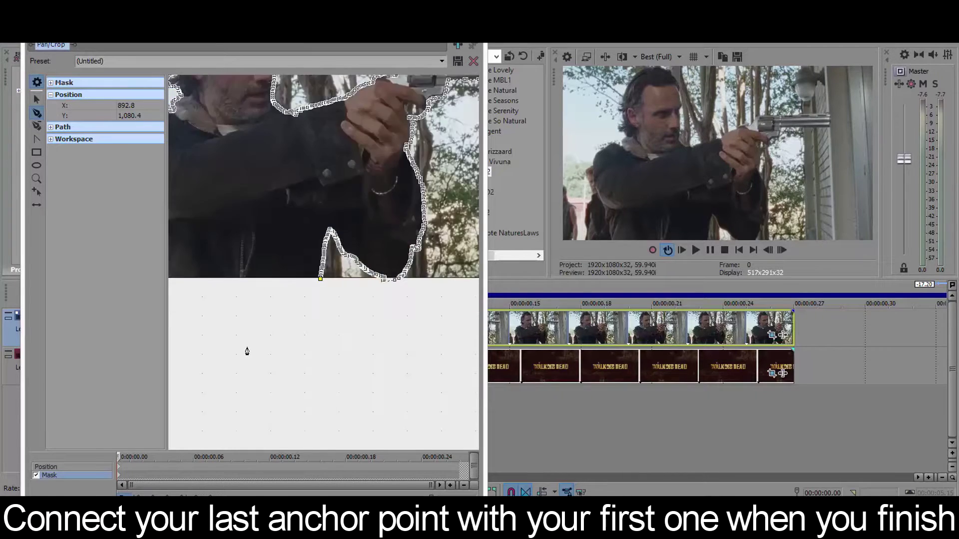
pyautogui.click(219, 277)
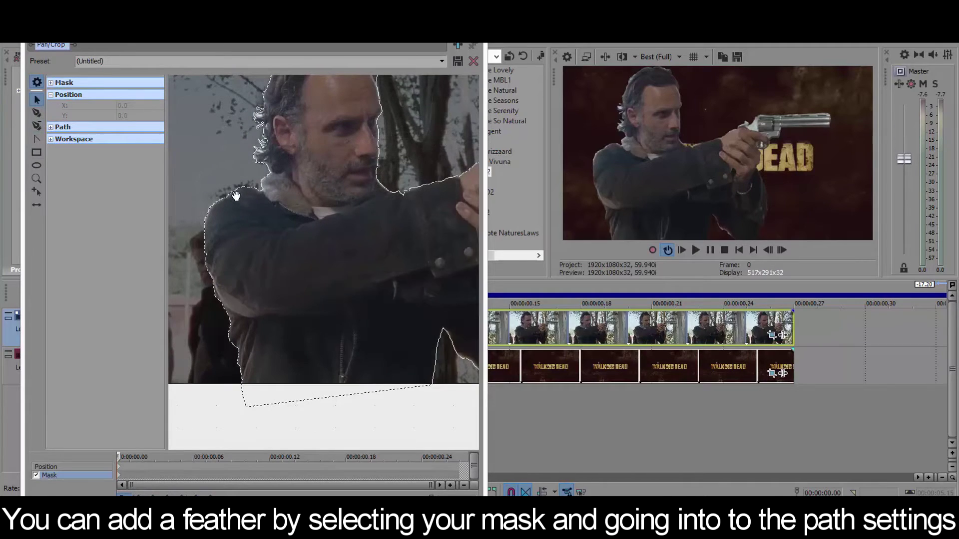
# - Set the mask path's Feather type to Out with 0.4% feather, then deselect it
pyautogui.click(243, 190)
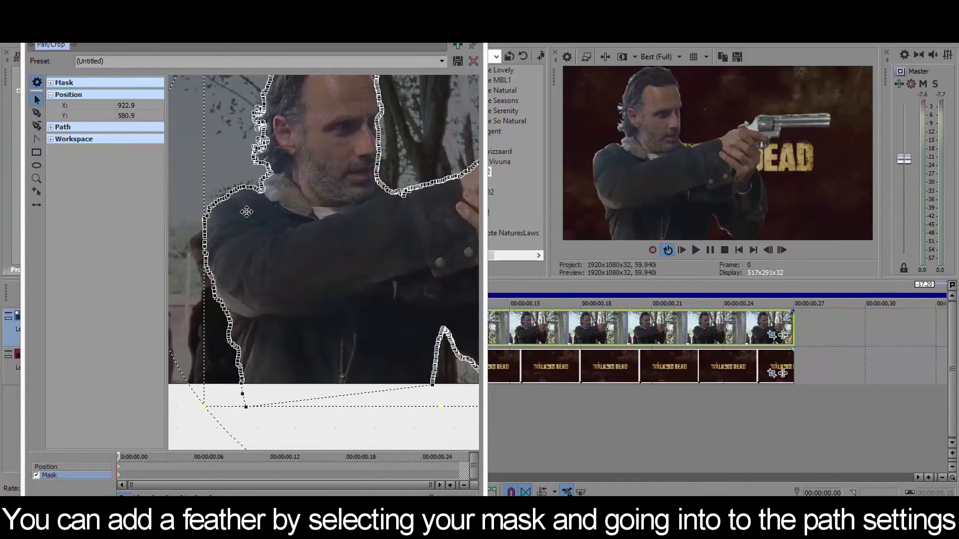
pyautogui.click(52, 140)
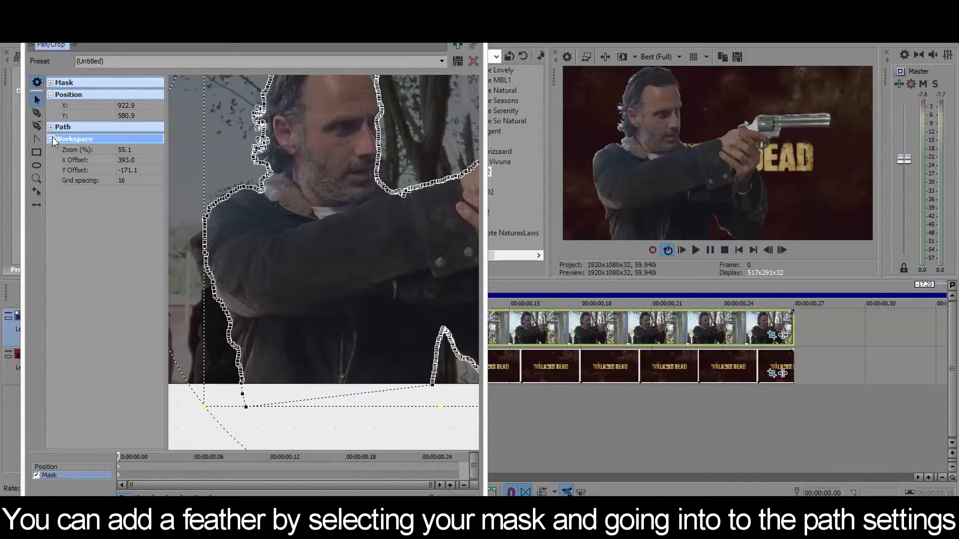
pyautogui.click(50, 128)
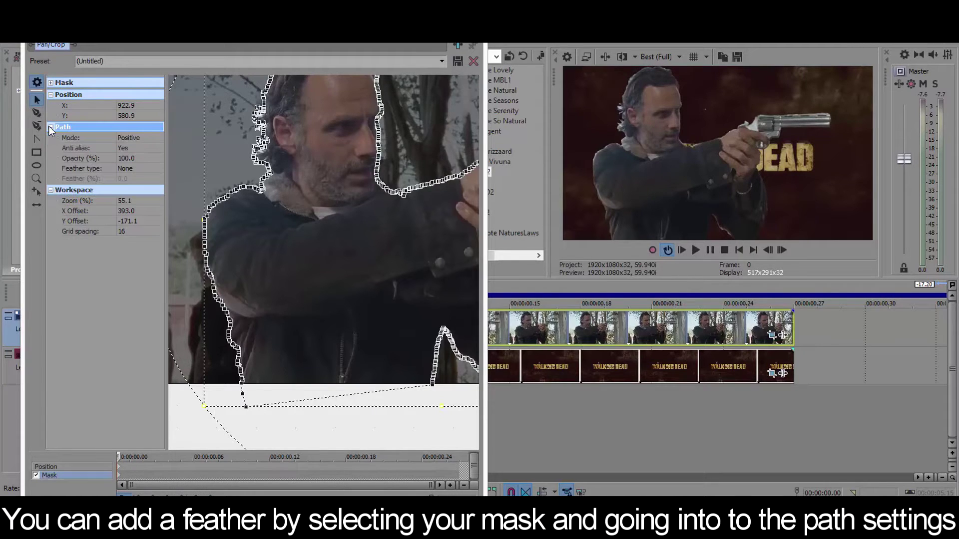
pyautogui.click(126, 168)
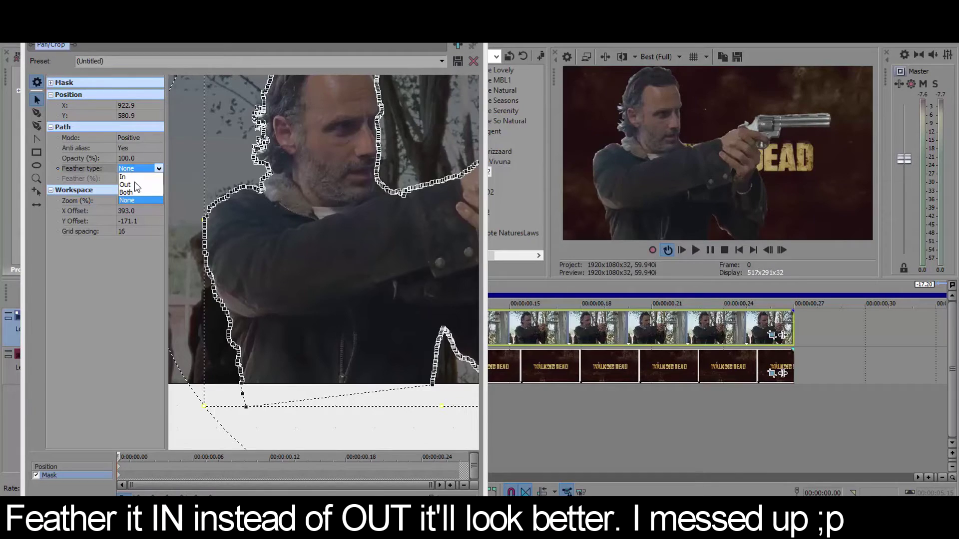
pyautogui.click(136, 185)
pyautogui.click(122, 179)
pyautogui.write('0.4')
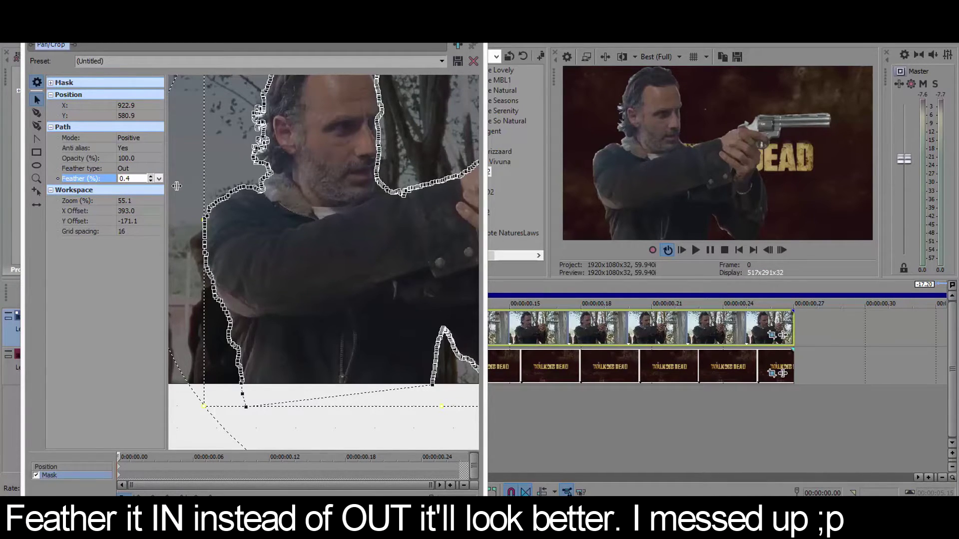
pyautogui.press('Return')
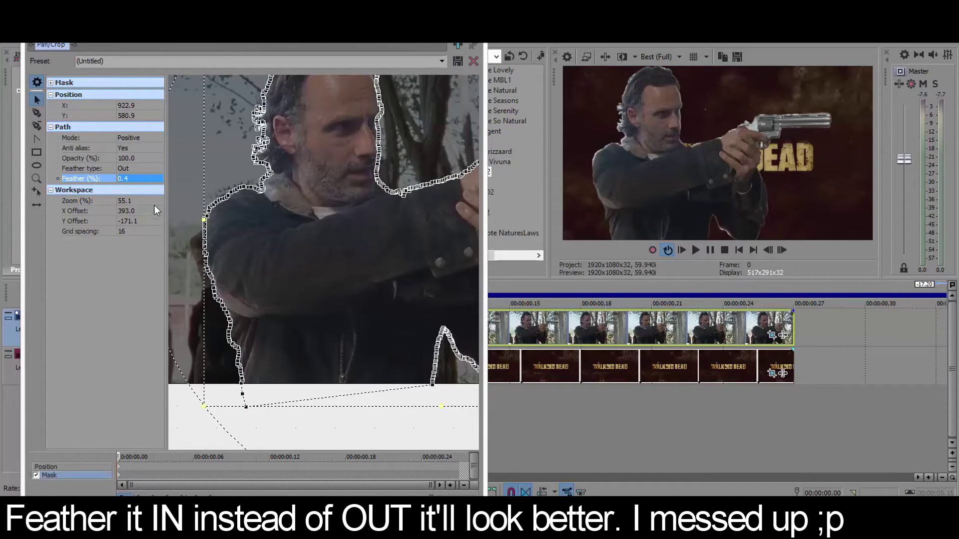
pyautogui.click(182, 401)
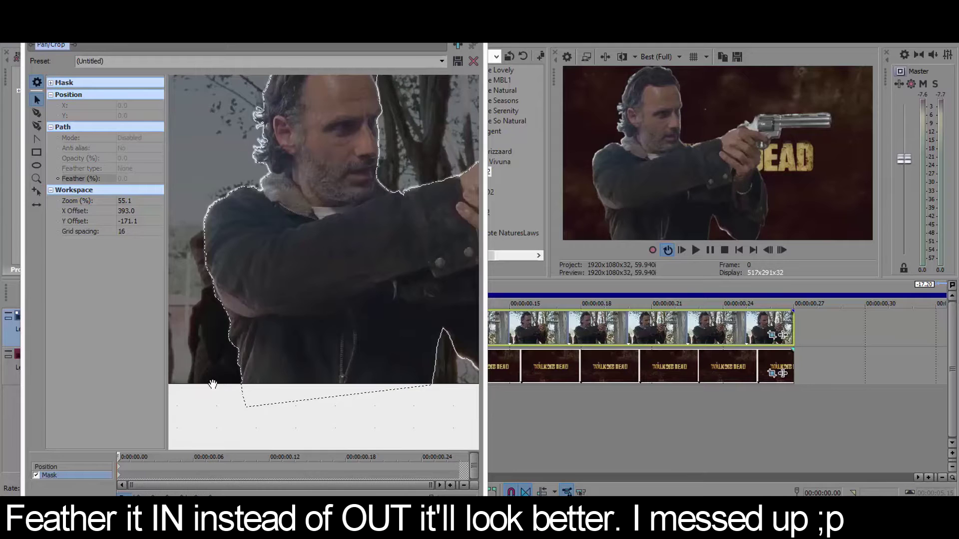
# - Drag several anchor points onto the character's hair edge to tighten the mask
pyautogui.moveTo(215, 386); pyautogui.dragTo(205, 395)
pyautogui.scroll(5, 240, 217)
pyautogui.scroll(5, 239, 217)
pyautogui.click(242, 205)
pyautogui.moveTo(242, 207); pyautogui.dragTo(248, 204)
pyautogui.click(263, 145)
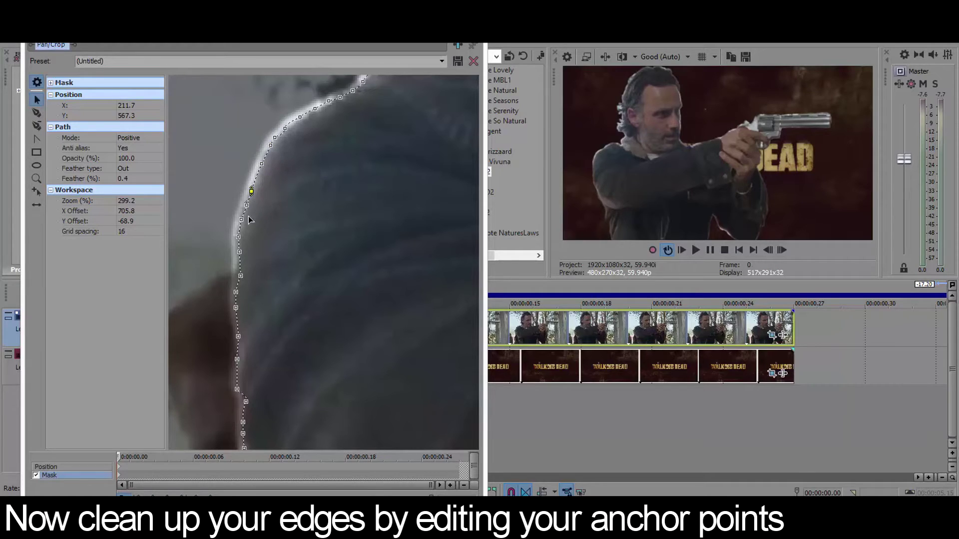
pyautogui.click(273, 145)
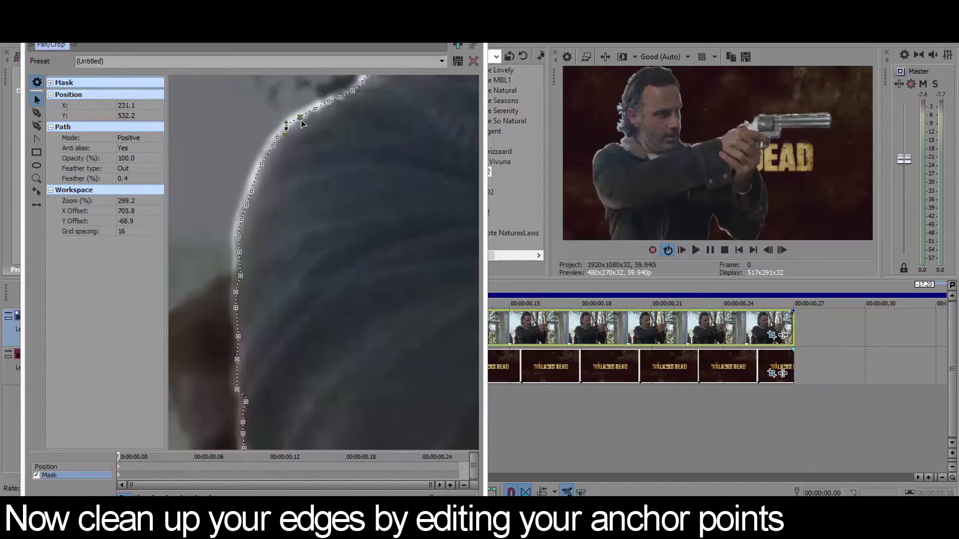
pyautogui.moveTo(303, 123); pyautogui.dragTo(274, 147)
pyautogui.click(251, 190)
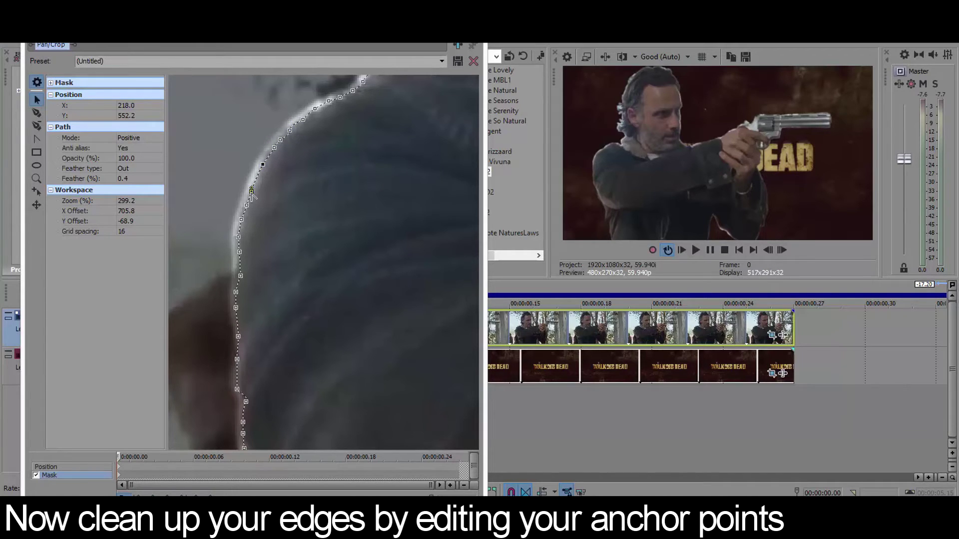
pyautogui.moveTo(252, 194); pyautogui.dragTo(240, 234)
pyautogui.click(238, 389)
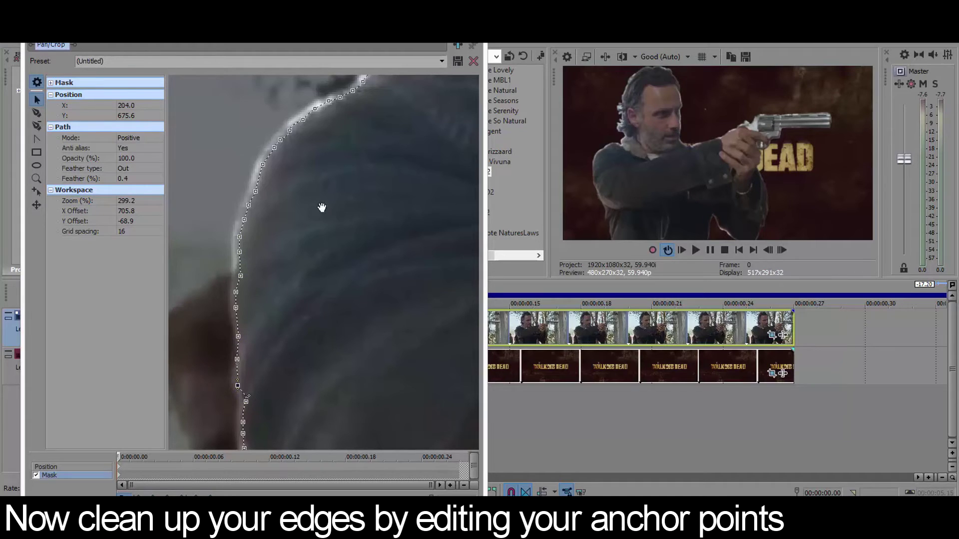